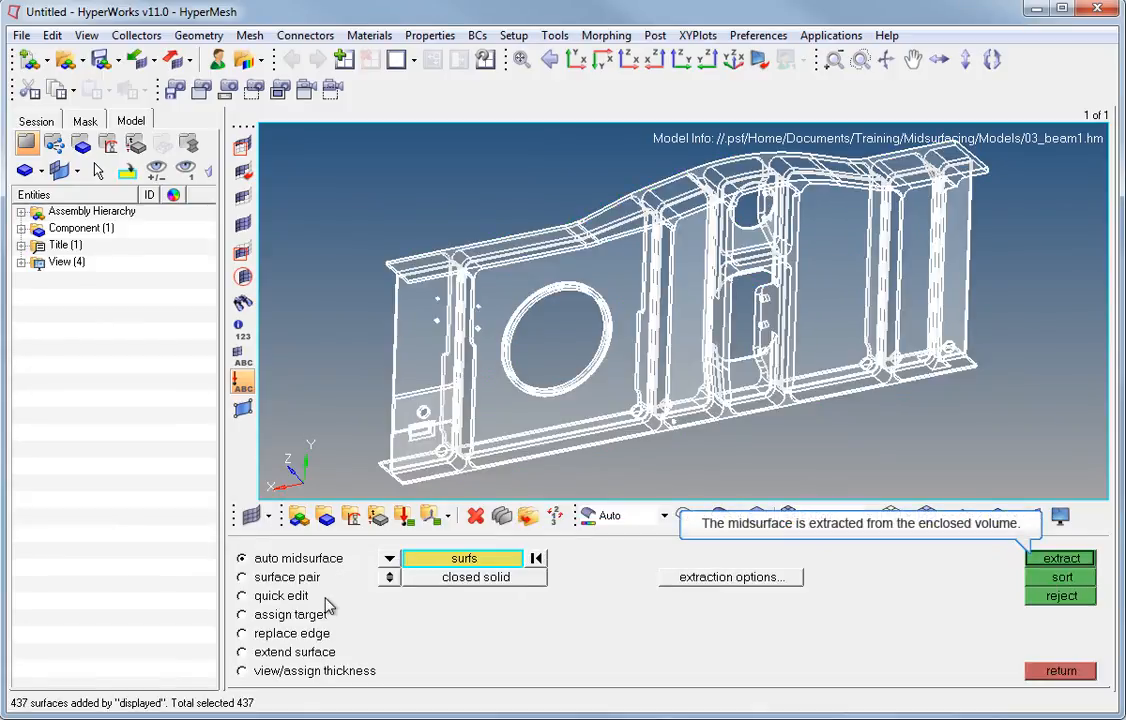
# - Extract the midsurface from the beam's selected closed-solid surfaces and hide the original beam1 geometry
pyautogui.click(1045, 560)
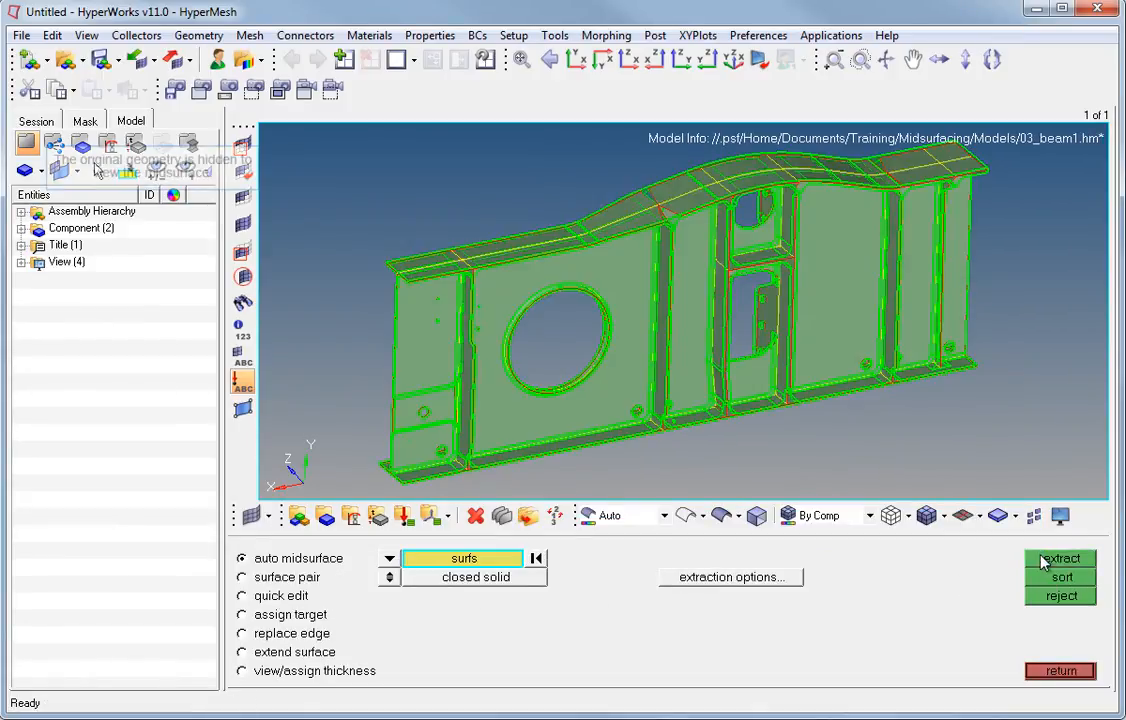
pyautogui.click(21, 228)
pyautogui.click(57, 248)
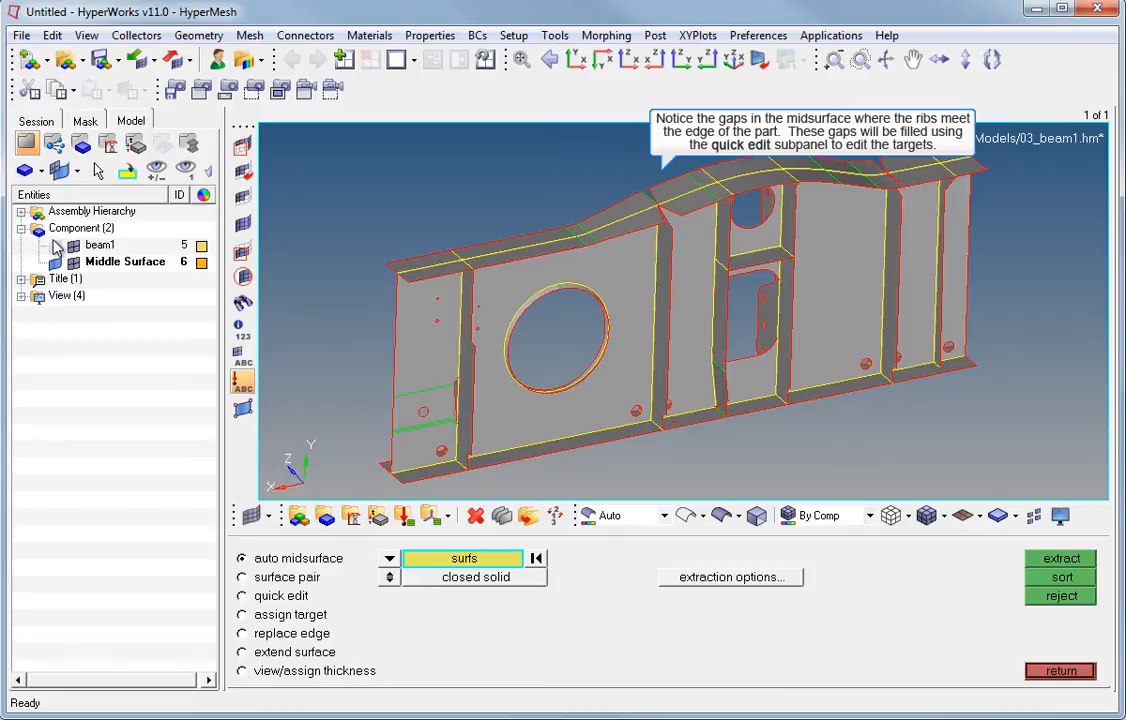
# - Quick edit the flange surface at the notch above the rib, moving its corner target point to the adjacent flange surface's corner to close the gap
pyautogui.scroll(5, 655, 205)
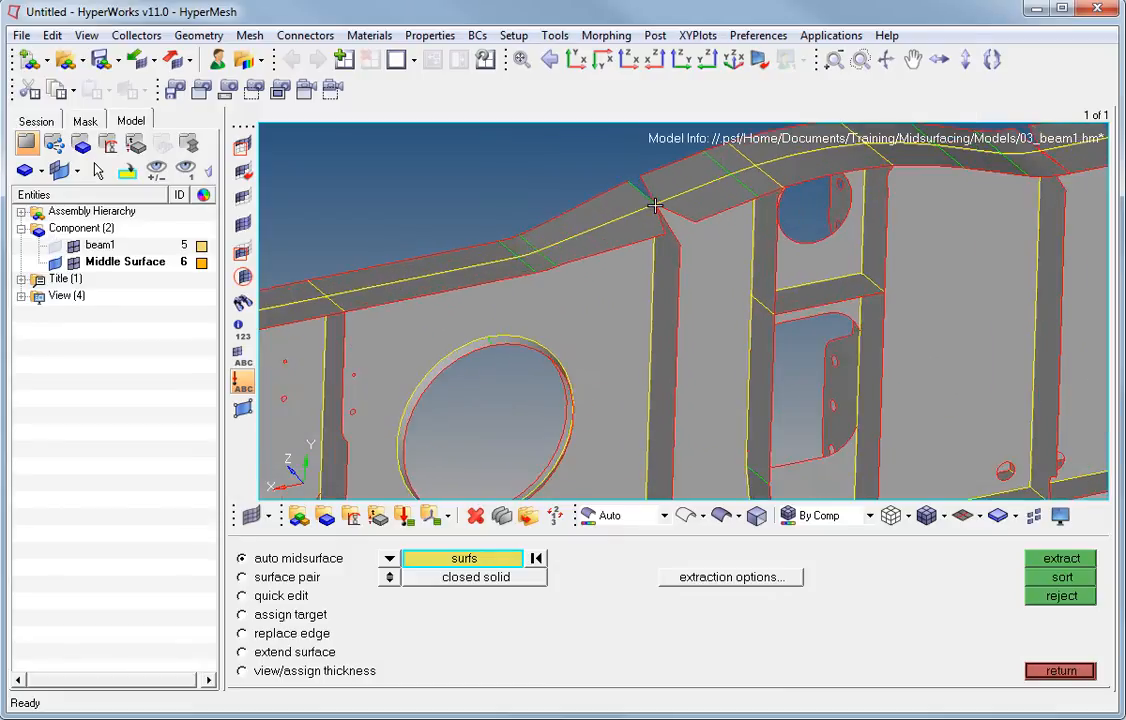
pyautogui.keyDown('ctrl'); pyautogui.scroll(4, 655, 205); pyautogui.keyUp('ctrl')
pyautogui.keyDown('ctrl'); pyautogui.click(641, 198); pyautogui.keyUp('ctrl')
pyautogui.keyDown('ctrl'); pyautogui.moveTo(641, 198); pyautogui.dragTo(950, 196); pyautogui.keyUp('ctrl')
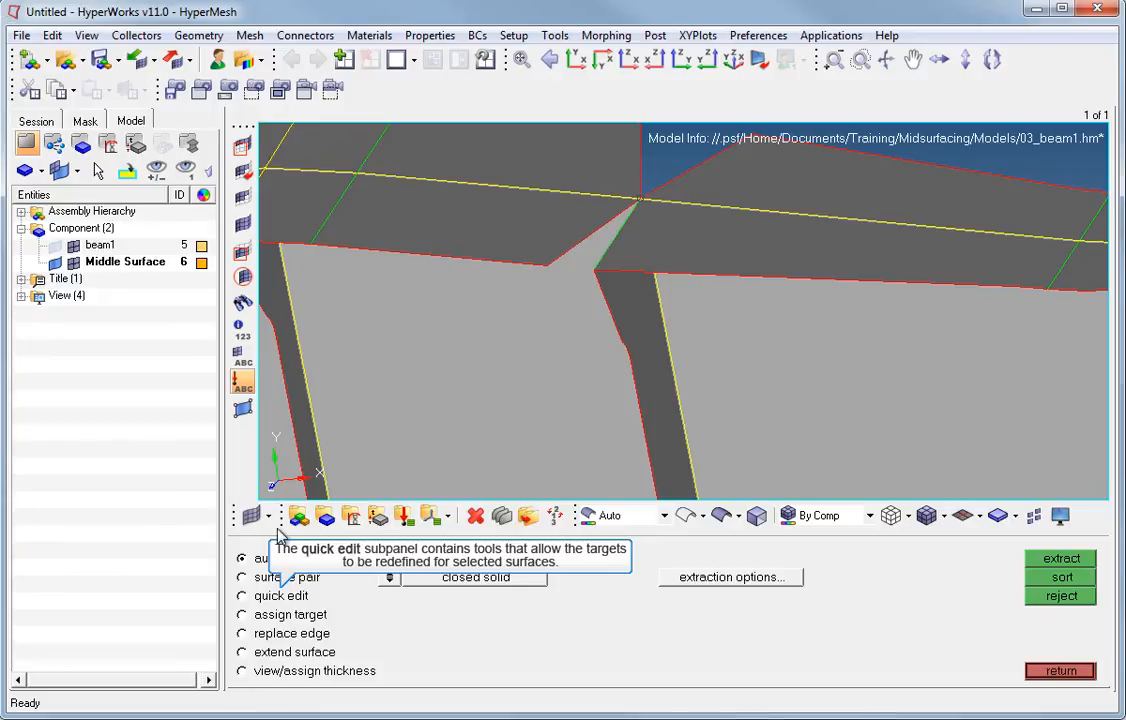
pyautogui.click(281, 597)
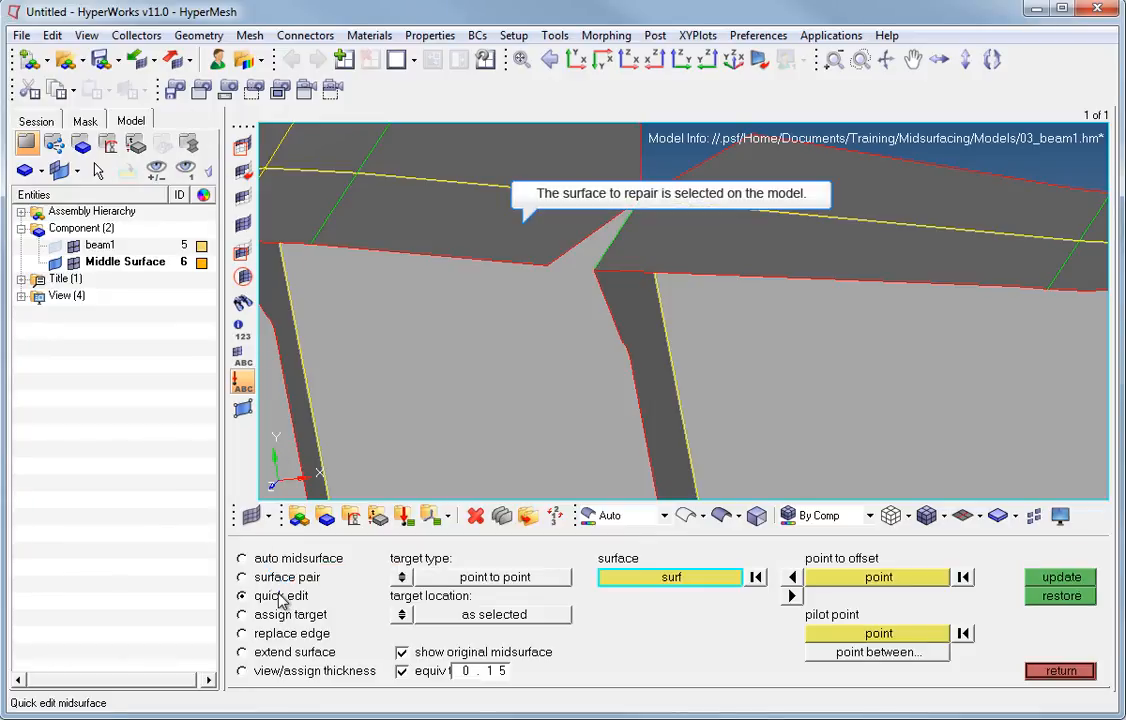
pyautogui.click(531, 234)
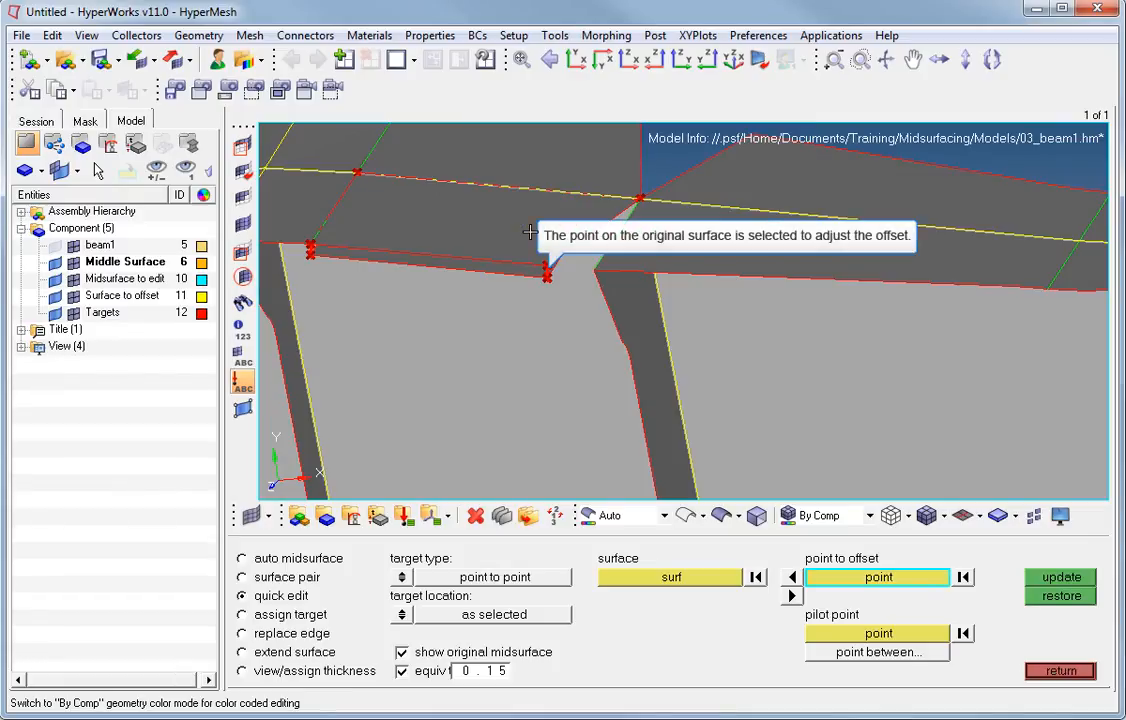
pyautogui.click(546, 273)
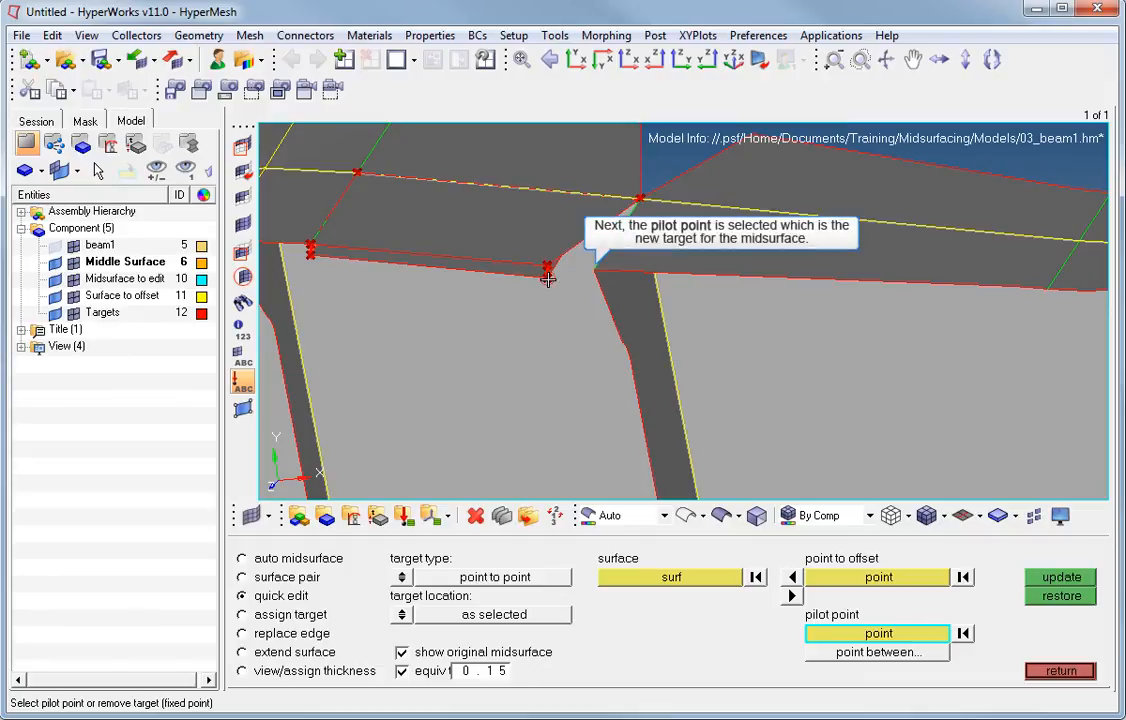
pyautogui.click(590, 271)
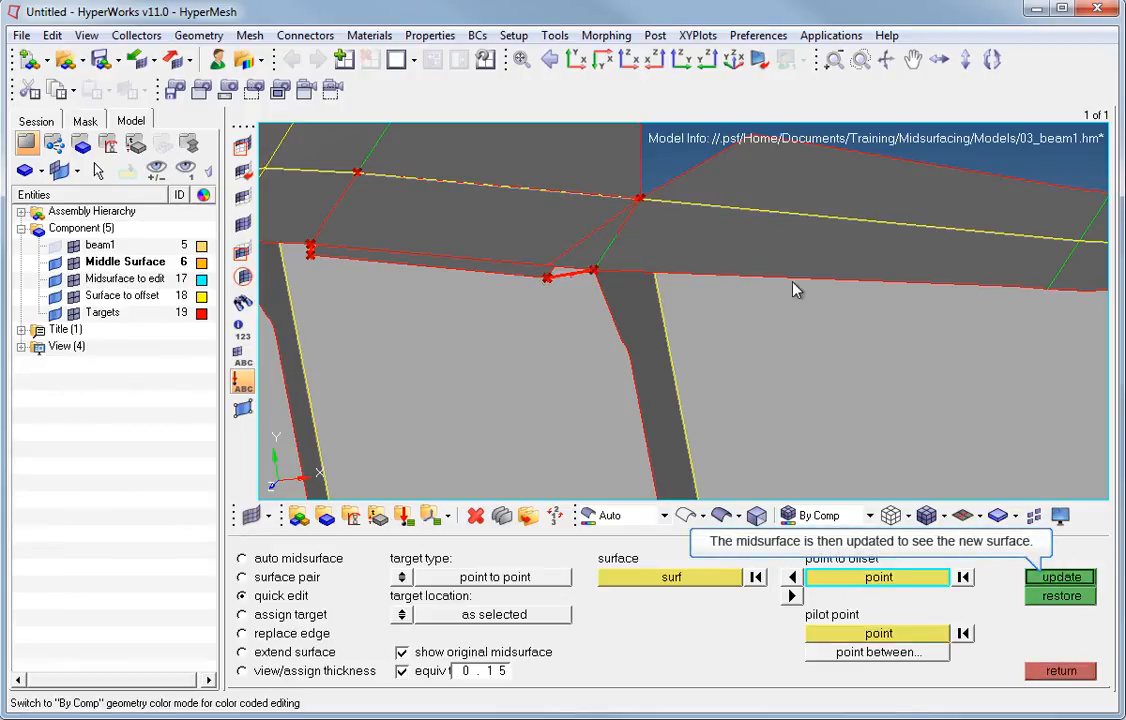
pyautogui.click(1062, 578)
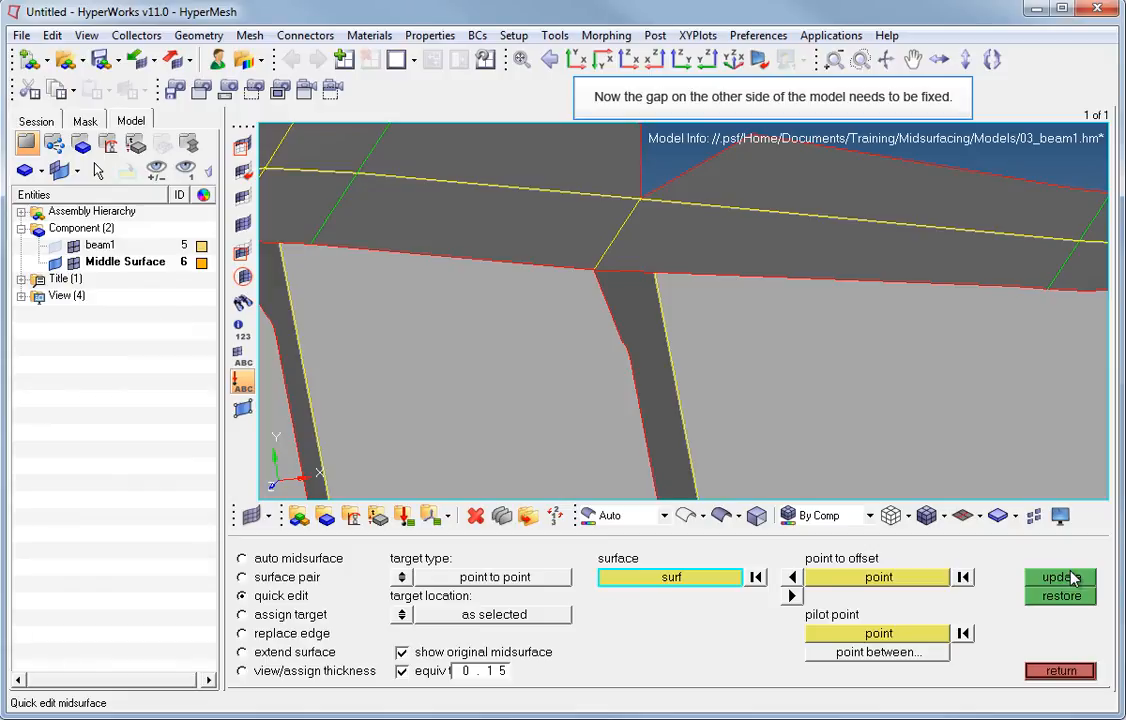
# - On the beam's other side, move the flange surface's corner target at the rib gap to the mid point towards the opposing flange corner
pyautogui.keyDown('ctrl'); pyautogui.moveTo(642, 203); pyautogui.dragTo(301, 219); pyautogui.keyUp('ctrl')
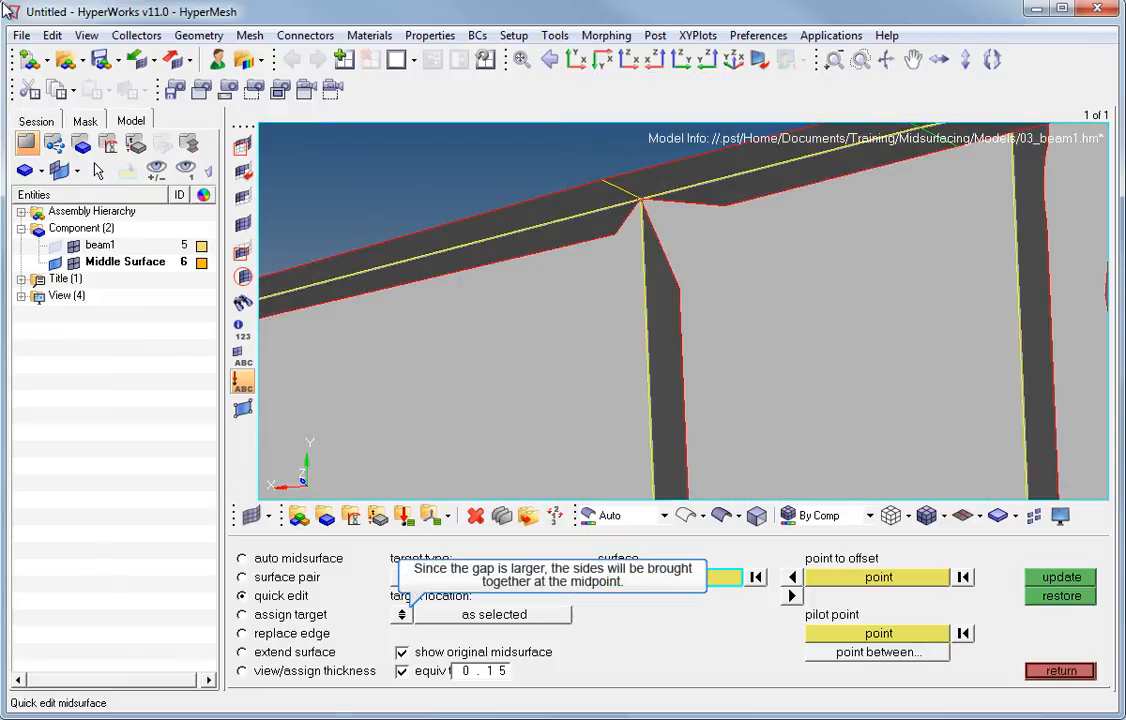
pyautogui.click(402, 614)
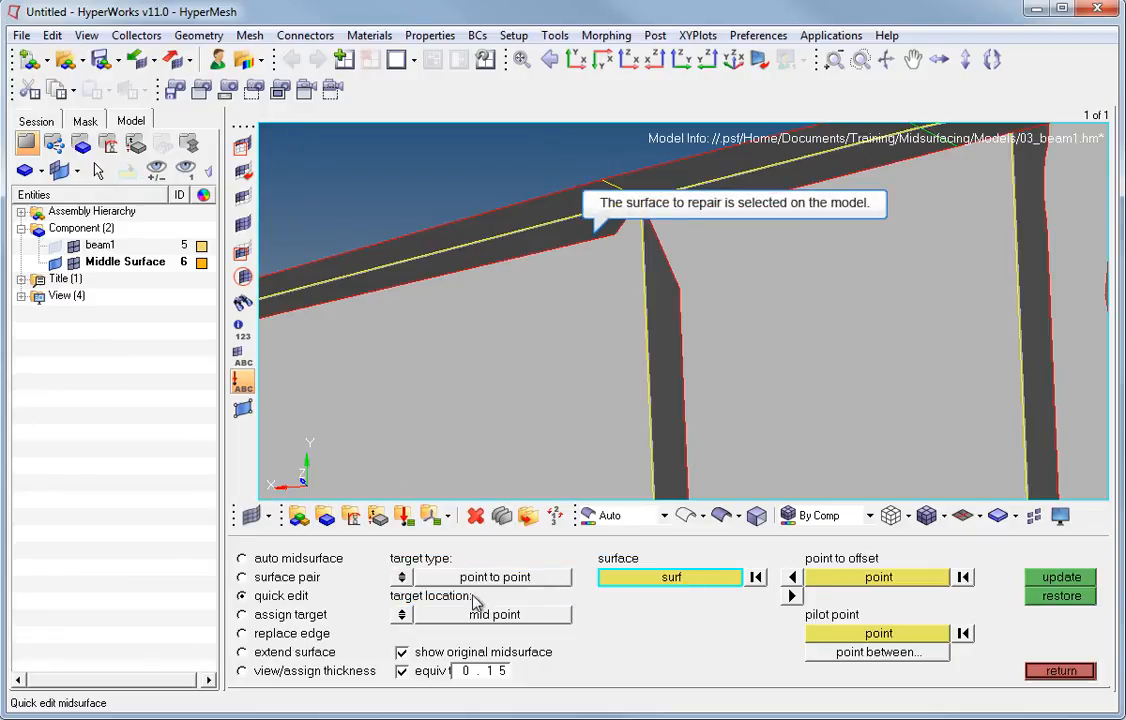
pyautogui.click(601, 238)
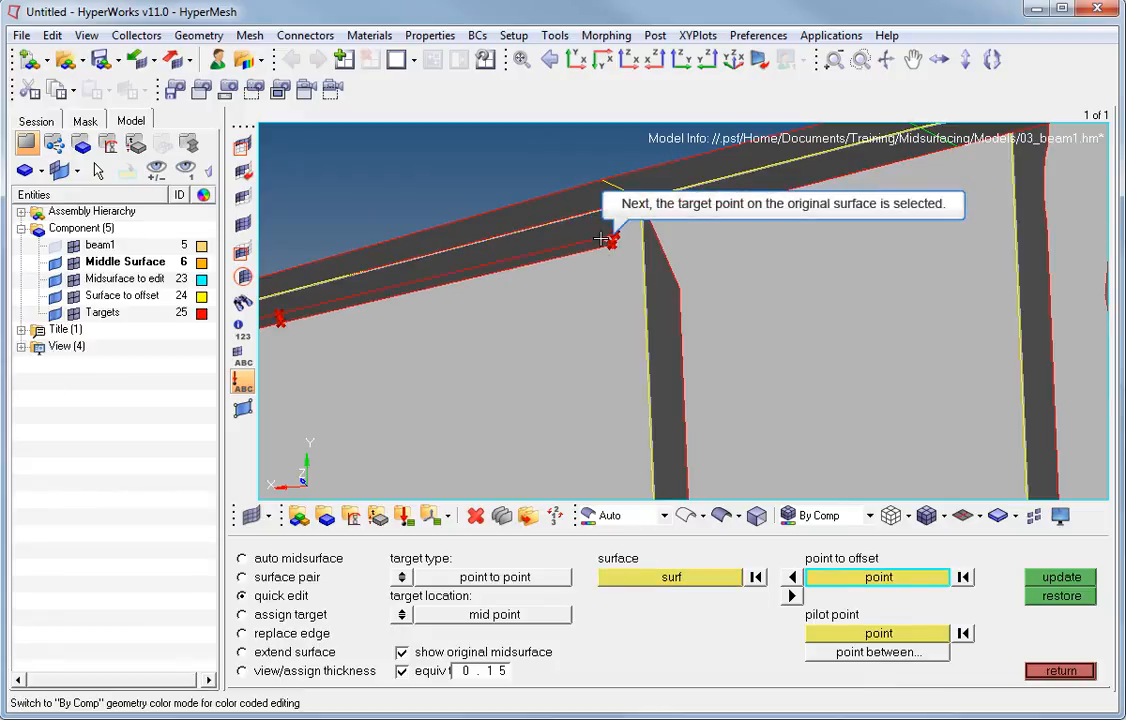
pyautogui.click(611, 241)
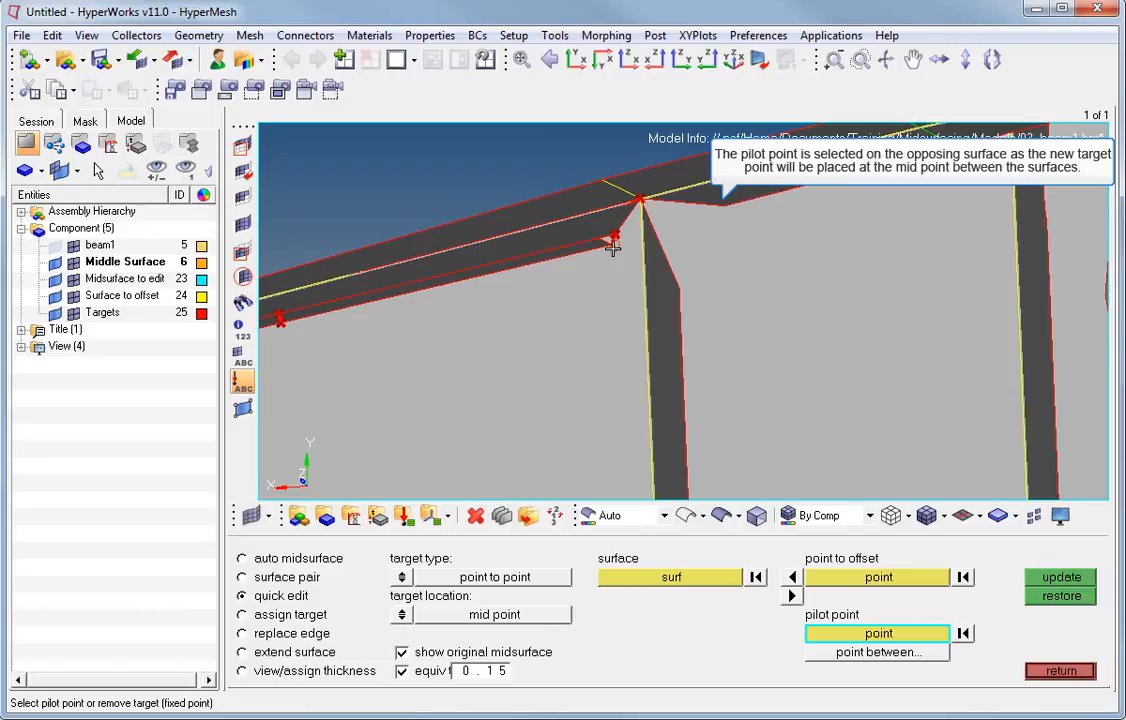
pyautogui.click(724, 207)
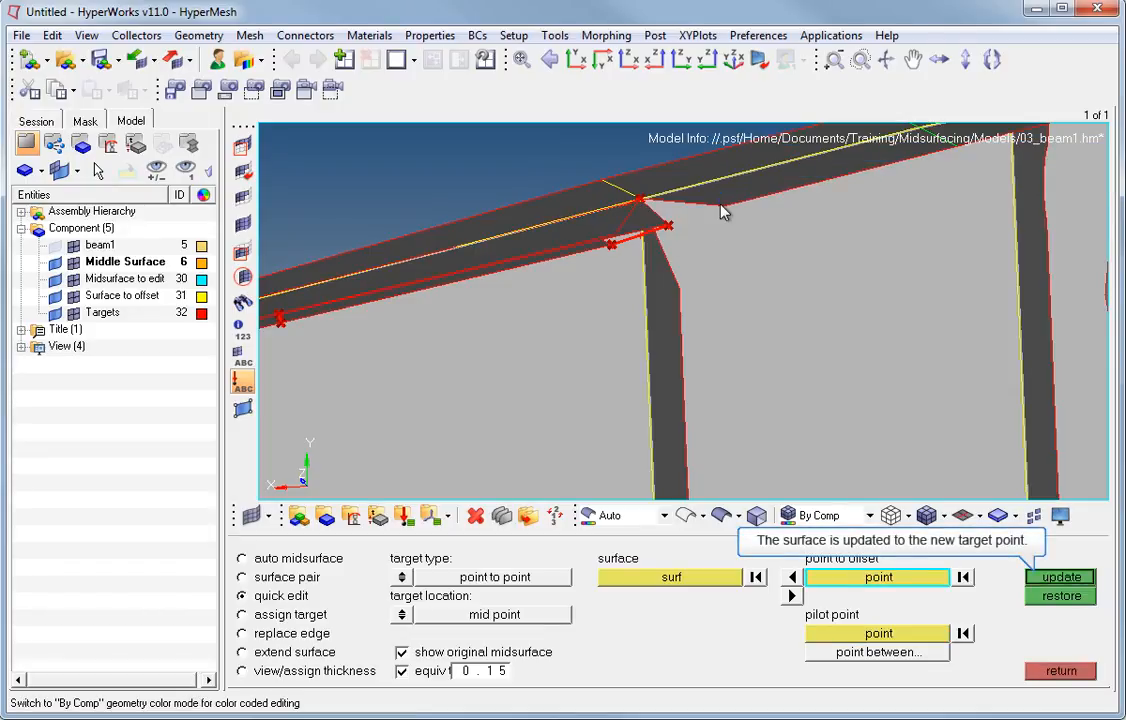
pyautogui.click(1049, 580)
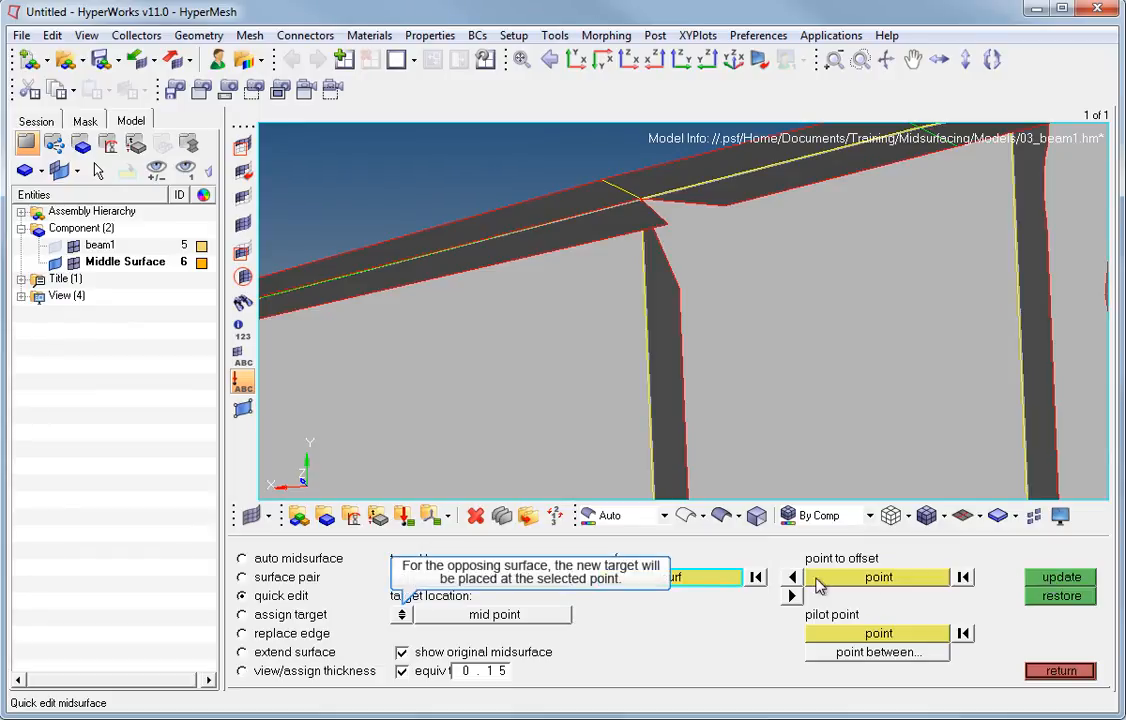
# - Close the remaining flange gap by moving the opposing surface's corner target to the updated flange corner, with target location as selected
pyautogui.click(404, 615)
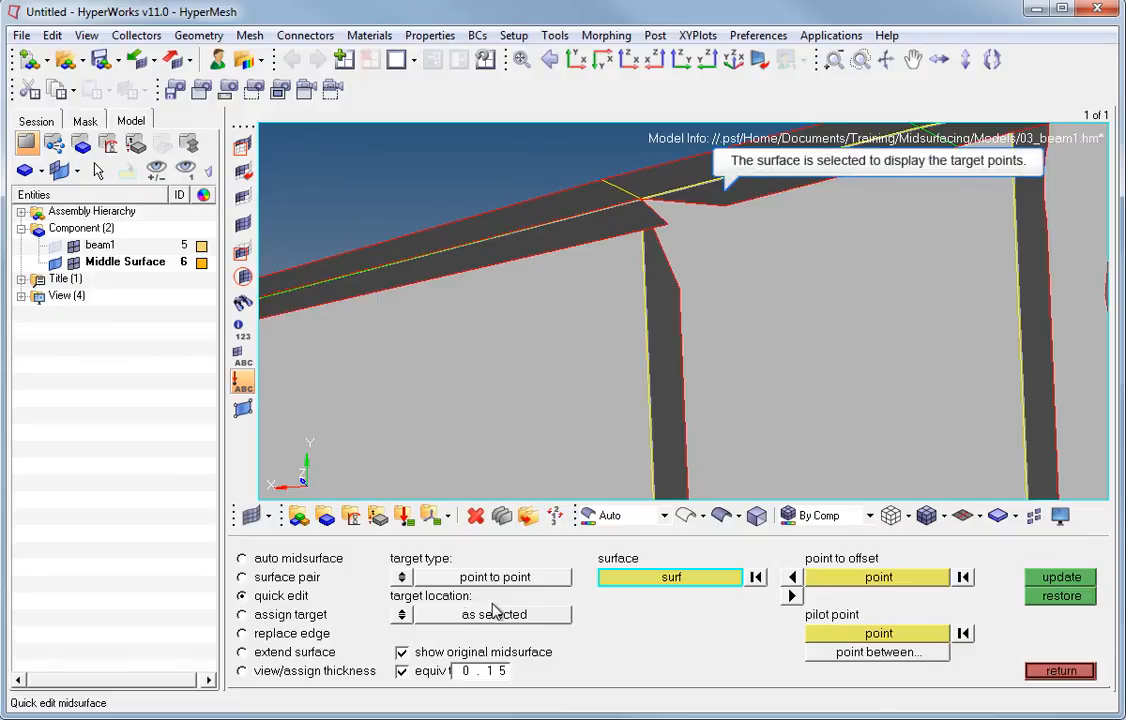
pyautogui.click(731, 205)
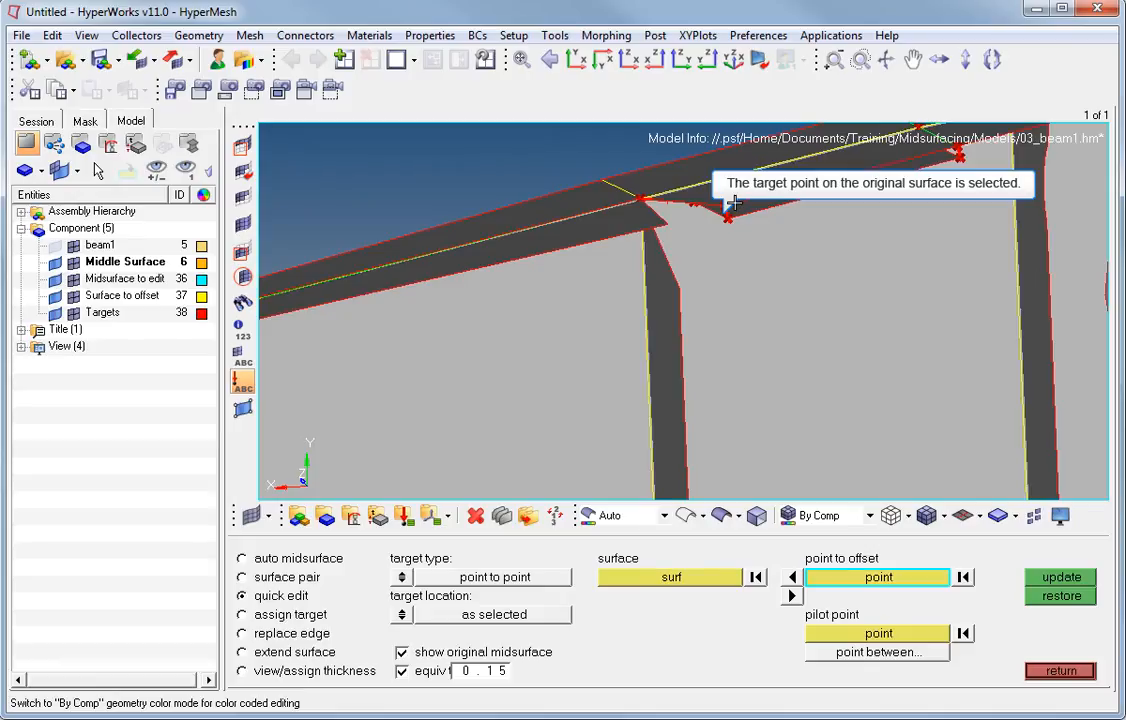
pyautogui.click(727, 219)
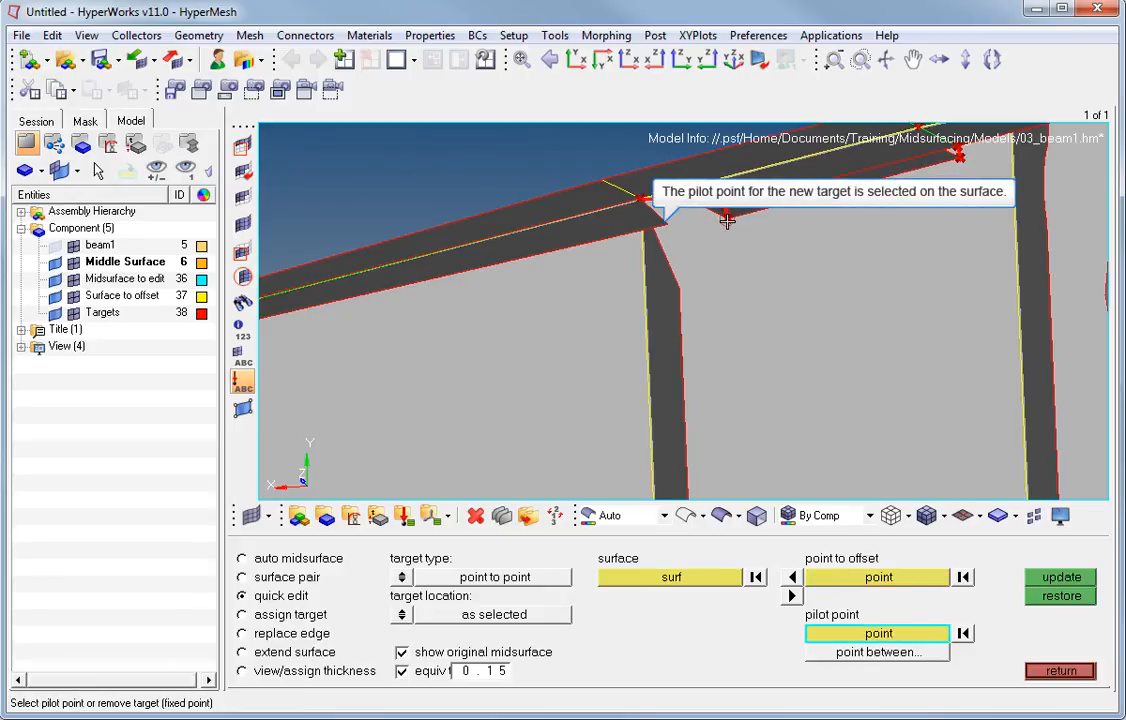
pyautogui.click(666, 222)
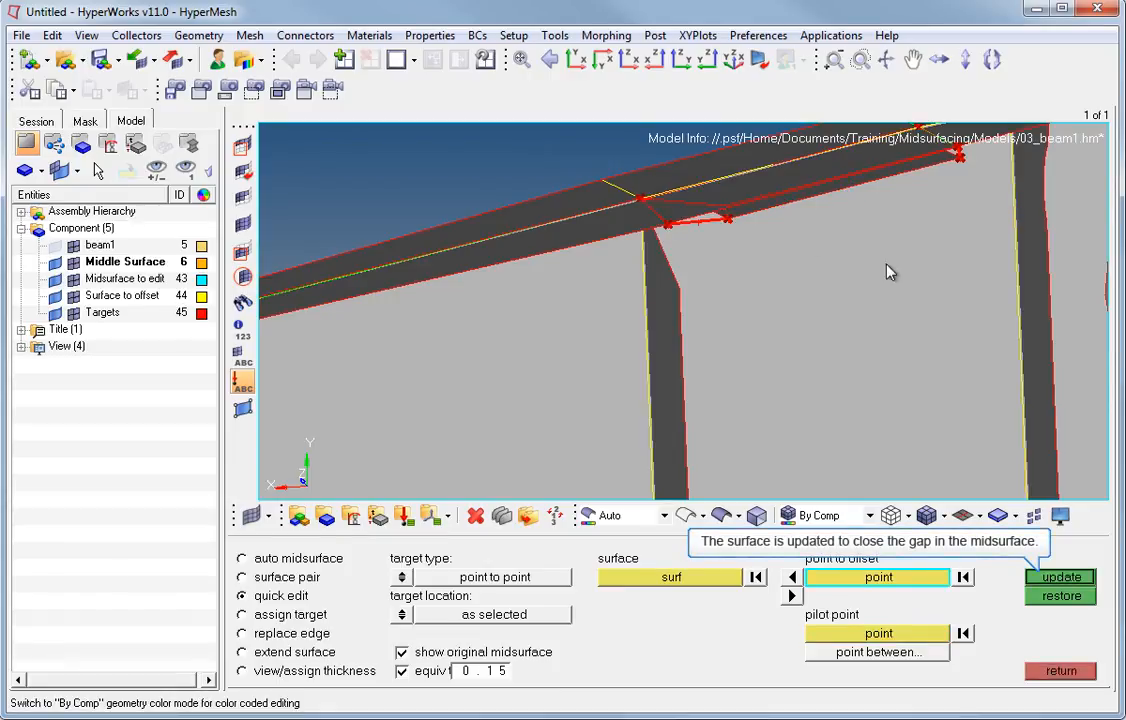
pyautogui.click(1044, 580)
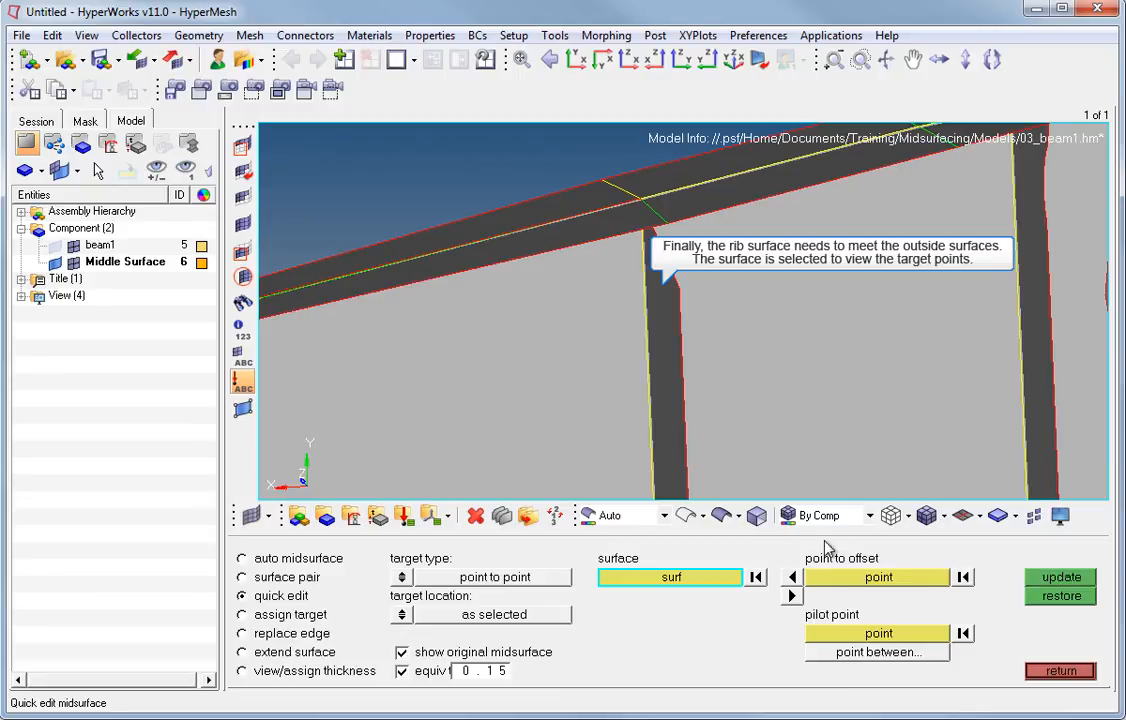
# - Extend the rib surface to the flange by moving its upper outer target point to the shared flange corner
pyautogui.click(666, 306)
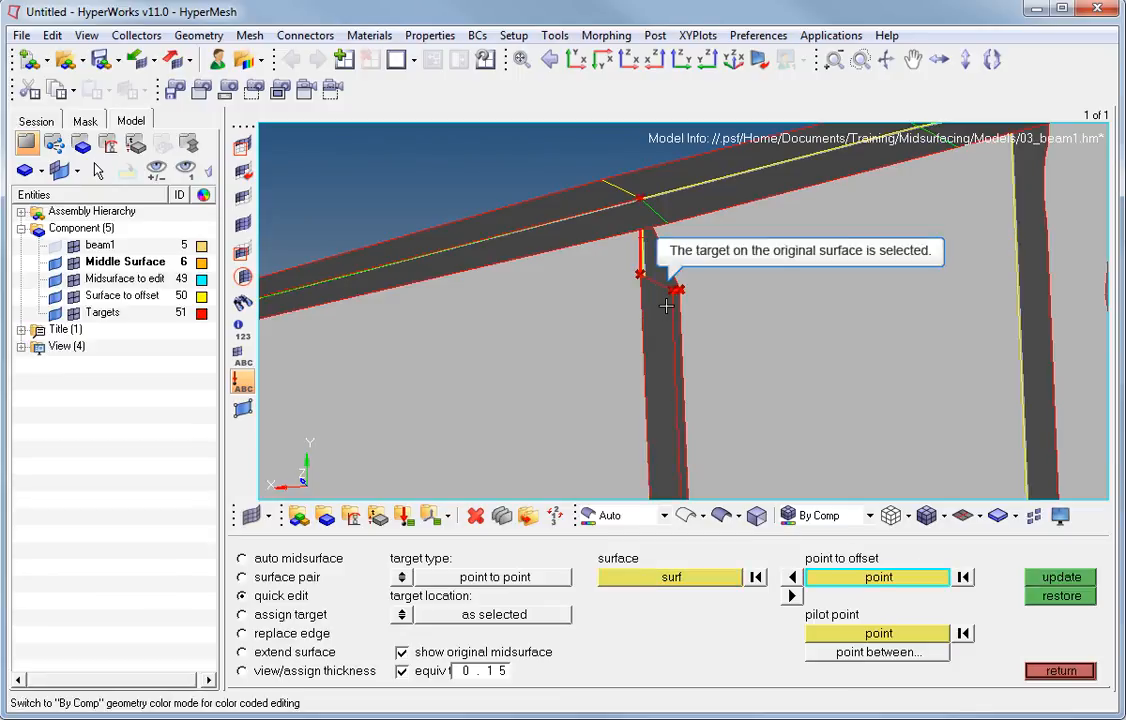
pyautogui.click(671, 289)
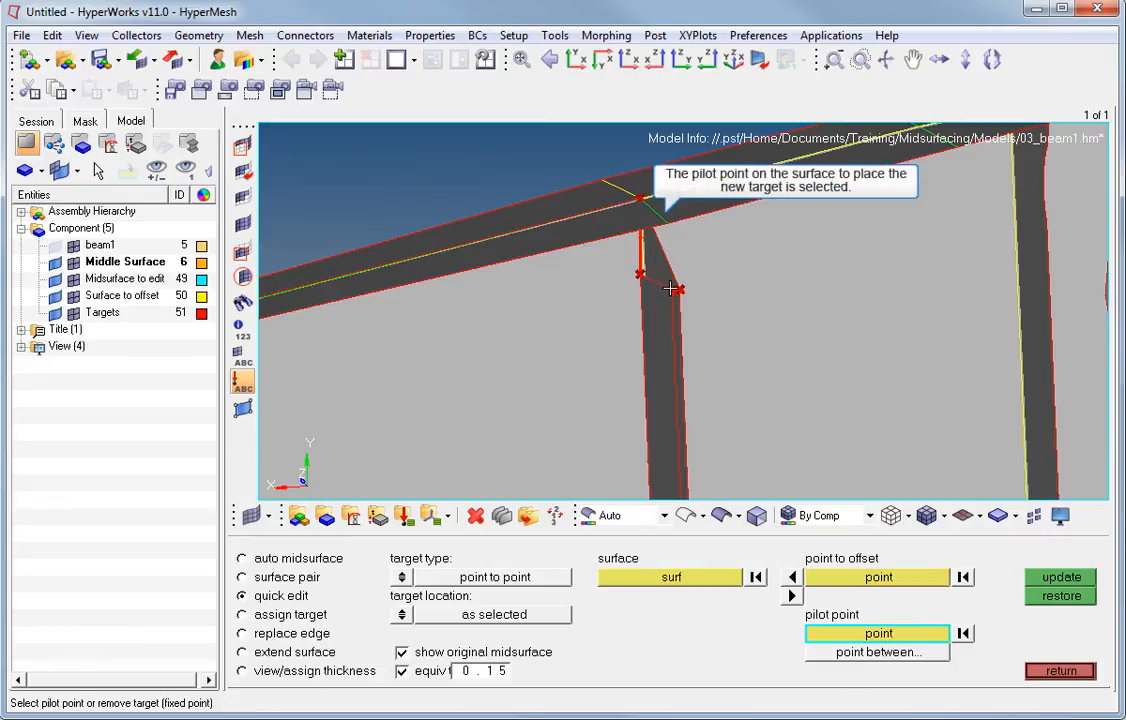
pyautogui.click(668, 222)
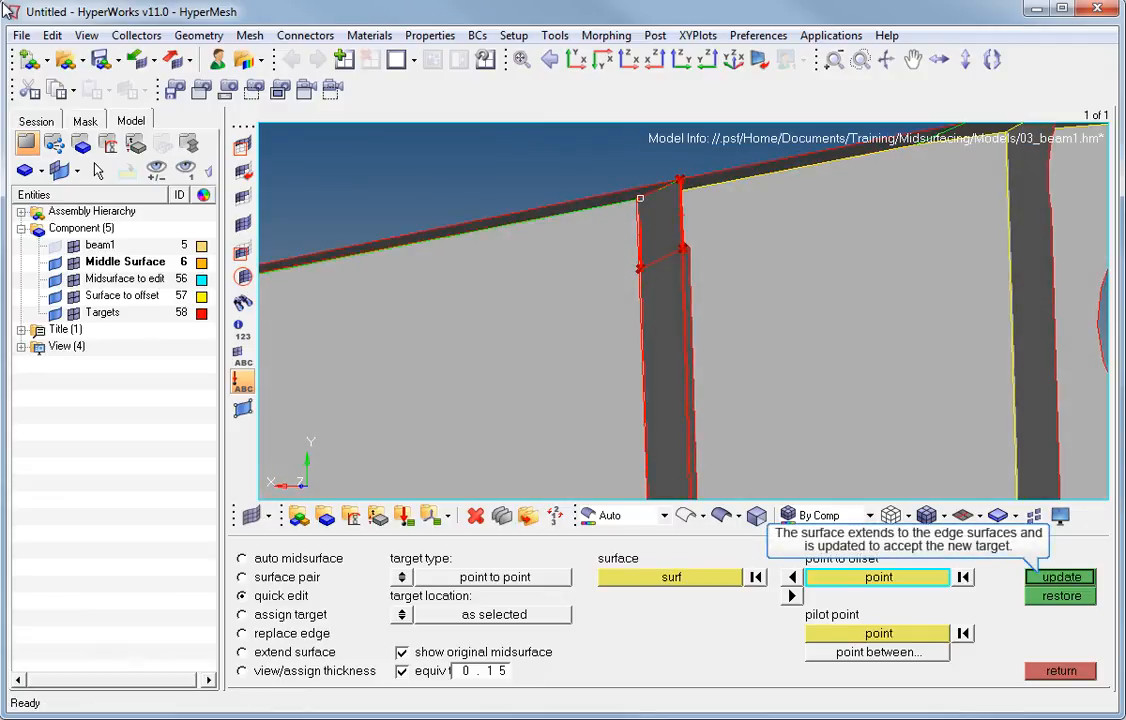
pyautogui.click(1060, 577)
# - Toggle the free edge between the two flange surfaces above the rib into a shared edge, accepting the gap beyond the cleanup tolerance
pyautogui.keyDown('ctrl'); pyautogui.moveTo(766, 373); pyautogui.dragTo(562, 296); pyautogui.keyUp('ctrl')
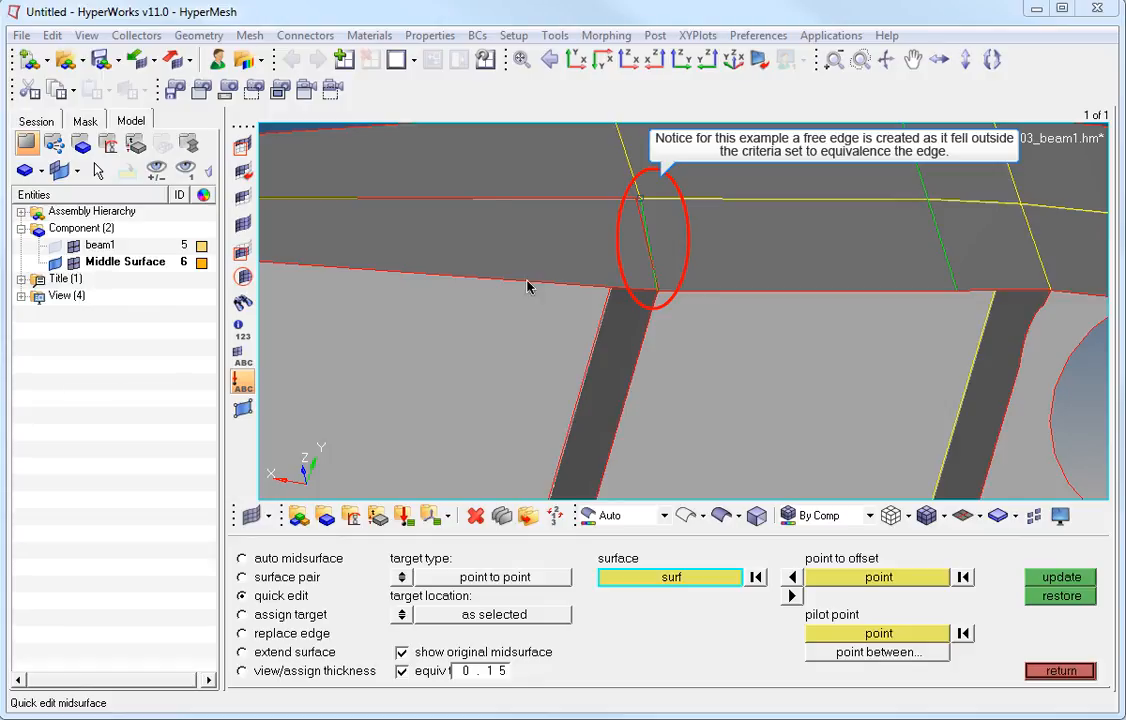
pyautogui.click(602, 364)
pyautogui.keyDown('ctrl'); pyautogui.moveTo(602, 364); pyautogui.dragTo(623, 337); pyautogui.keyUp('ctrl')
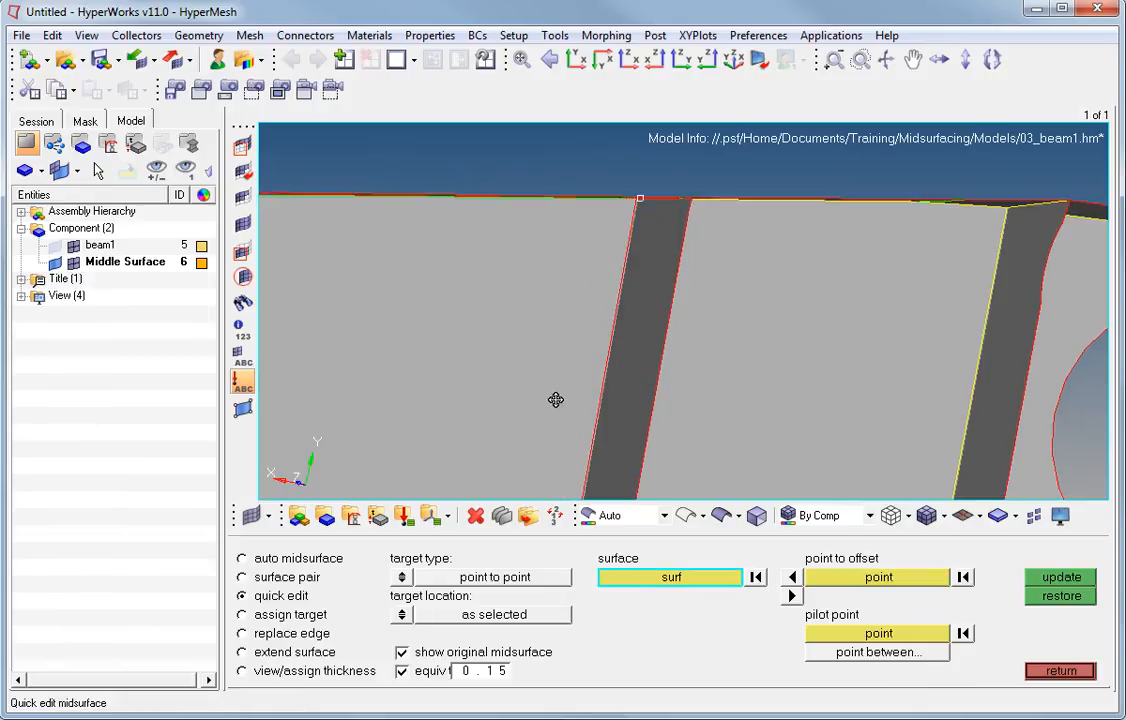
pyautogui.keyDown('ctrl'); pyautogui.moveTo(555, 400); pyautogui.dragTo(541, 452); pyautogui.keyUp('ctrl')
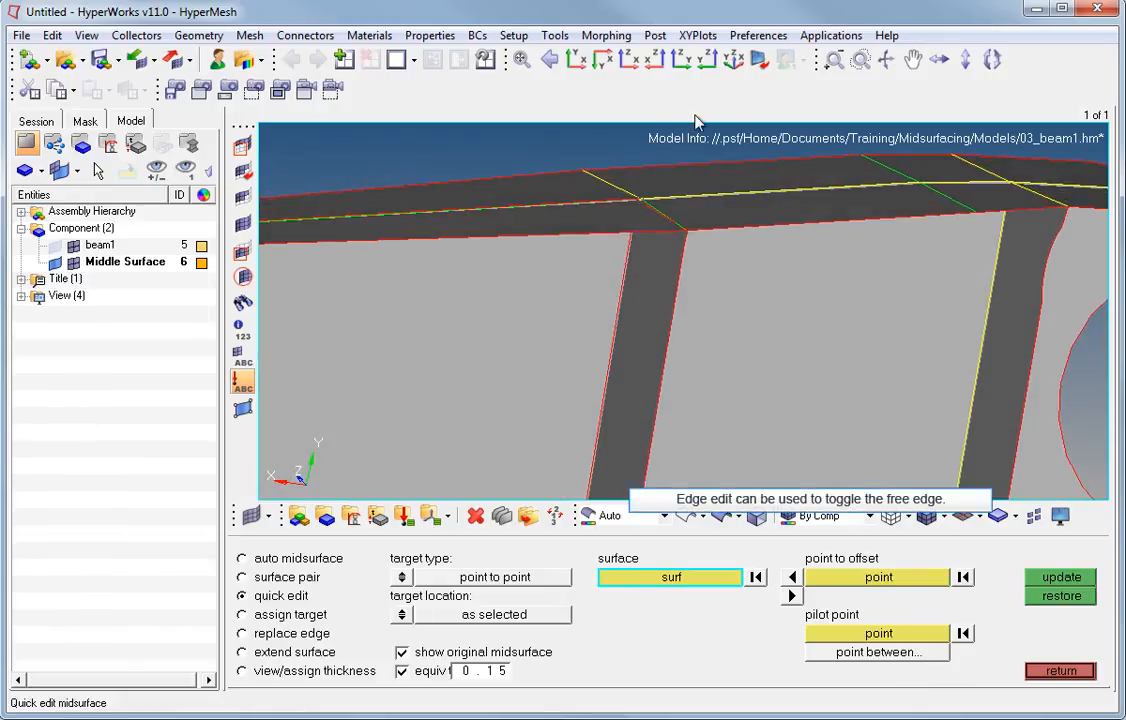
pyautogui.click(1066, 669)
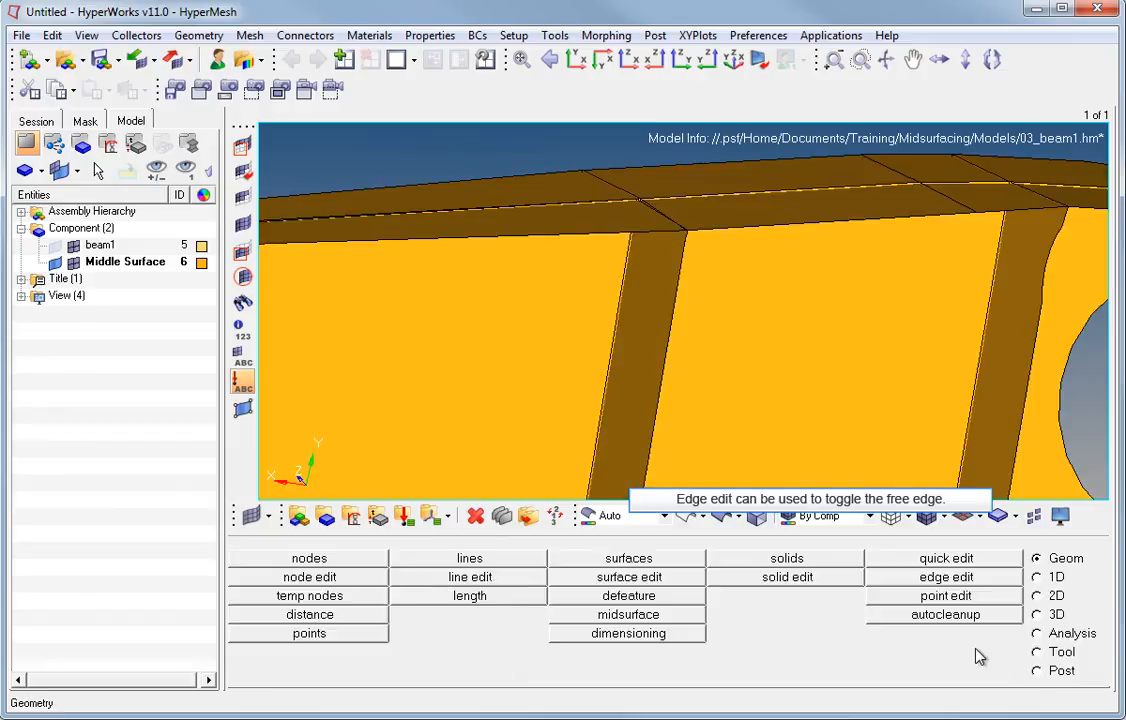
pyautogui.click(940, 580)
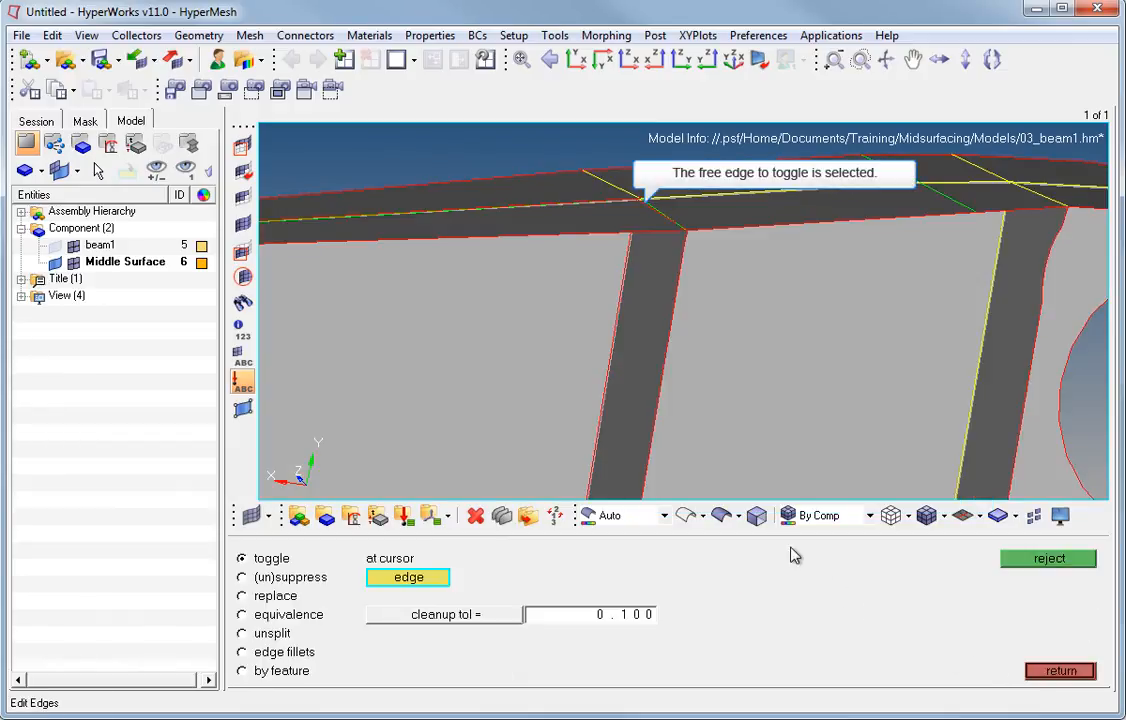
pyautogui.click(650, 215)
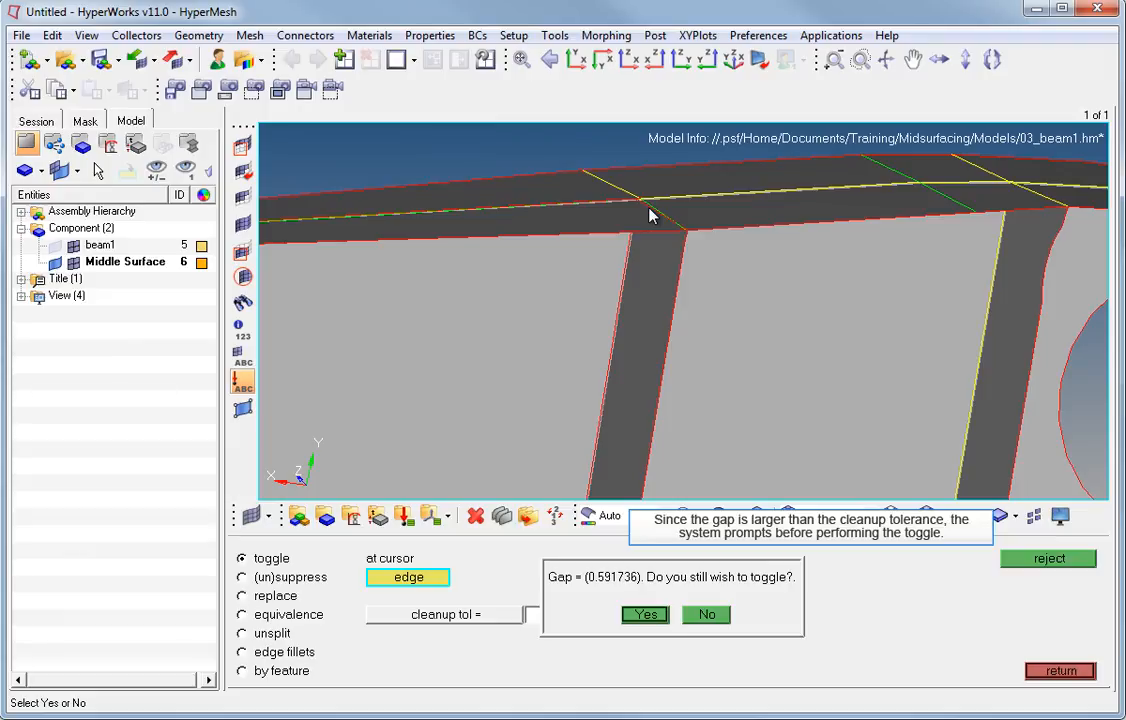
pyautogui.click(645, 614)
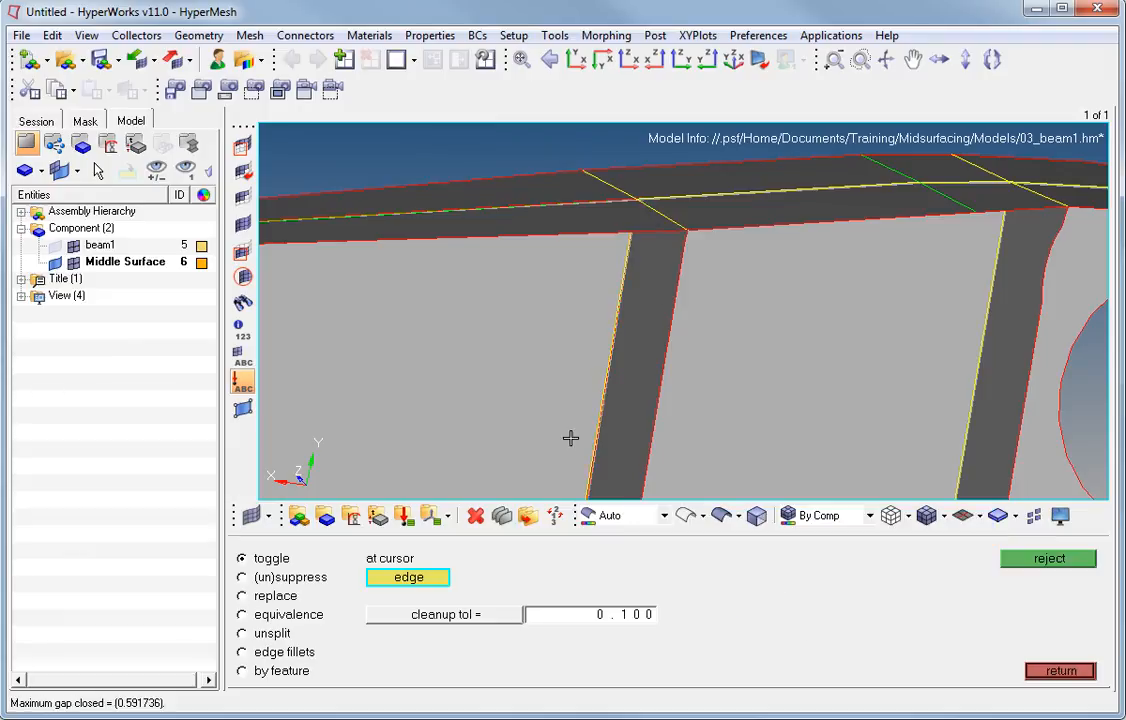
pyautogui.keyDown('ctrl'); pyautogui.moveTo(568, 390); pyautogui.dragTo(525, 450); pyautogui.keyUp('ctrl')
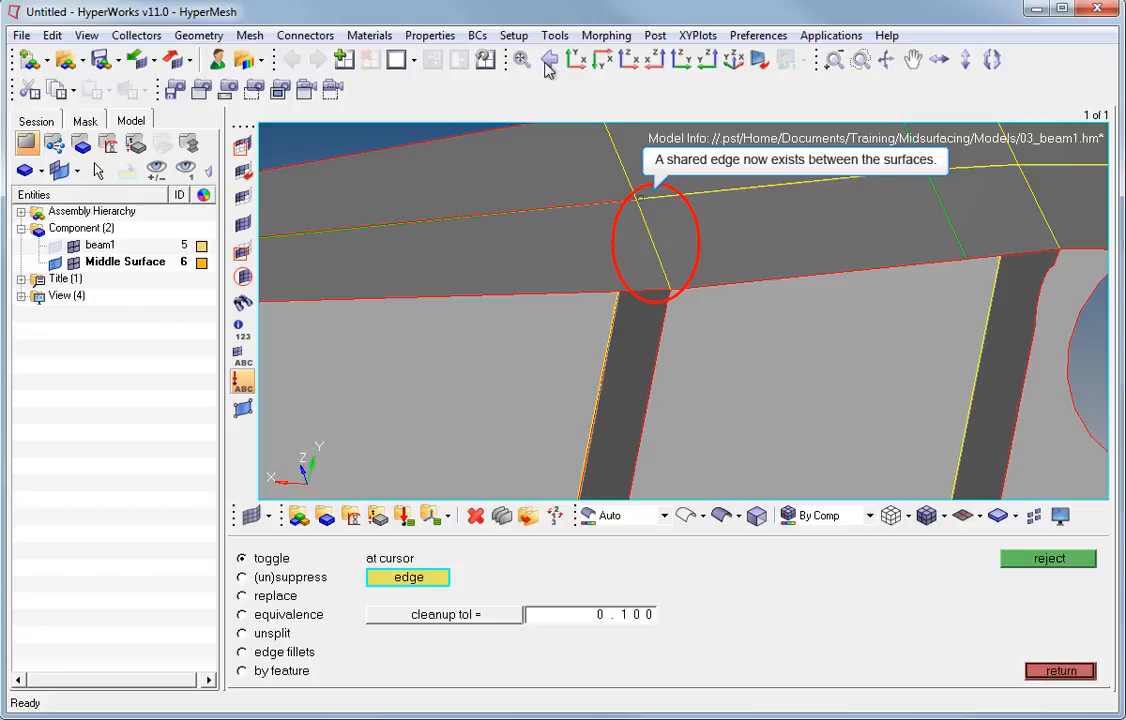
pyautogui.click(1062, 671)
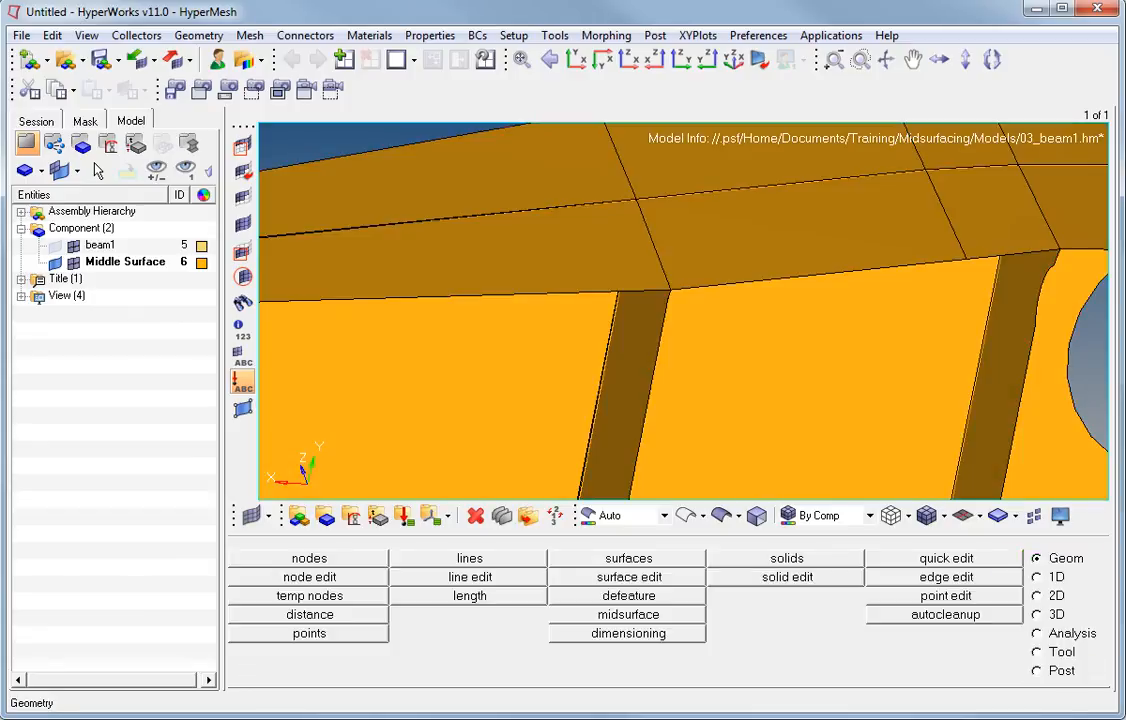